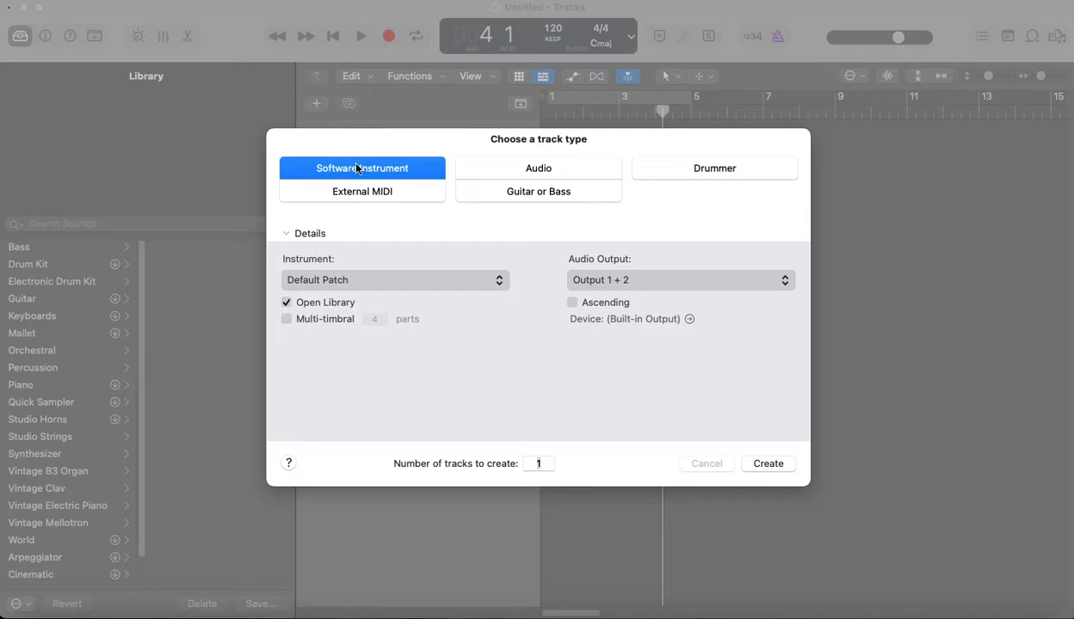
Step: Create one Software Instrument track with the default patch and output 1 + 2
left_click(760, 470)
left_click(762, 470)
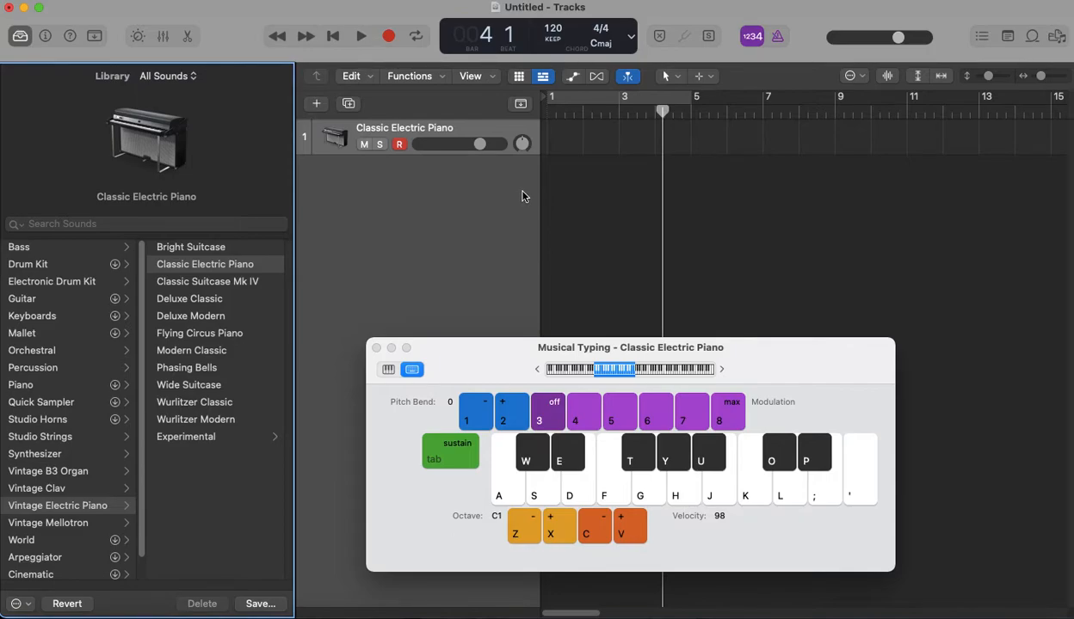
Step: Load the Atlanta electronic drum kit from the sound library onto the track and close the Musical Typing window
mouse_move(140, 200)
left_click(19, 37)
left_click(20, 37)
left_click(31, 285)
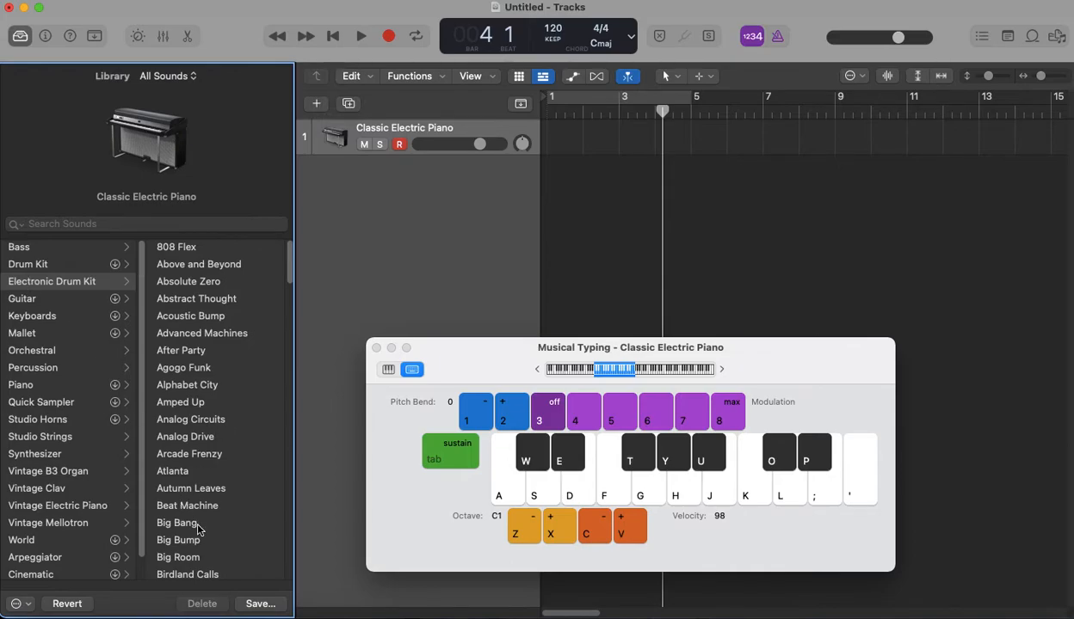
left_click(180, 479)
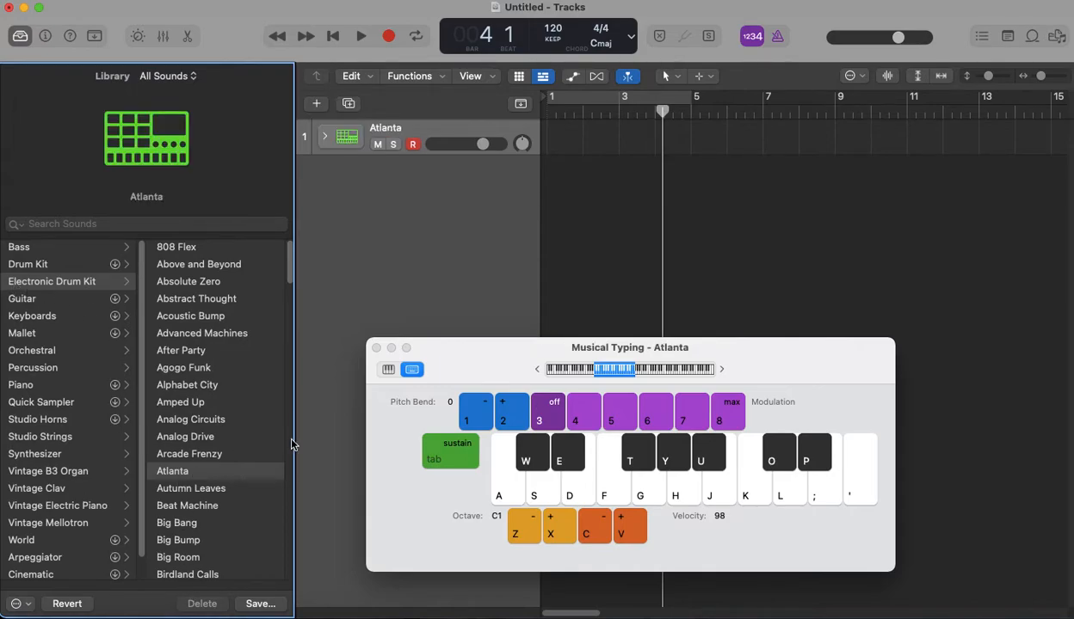
left_click(377, 348)
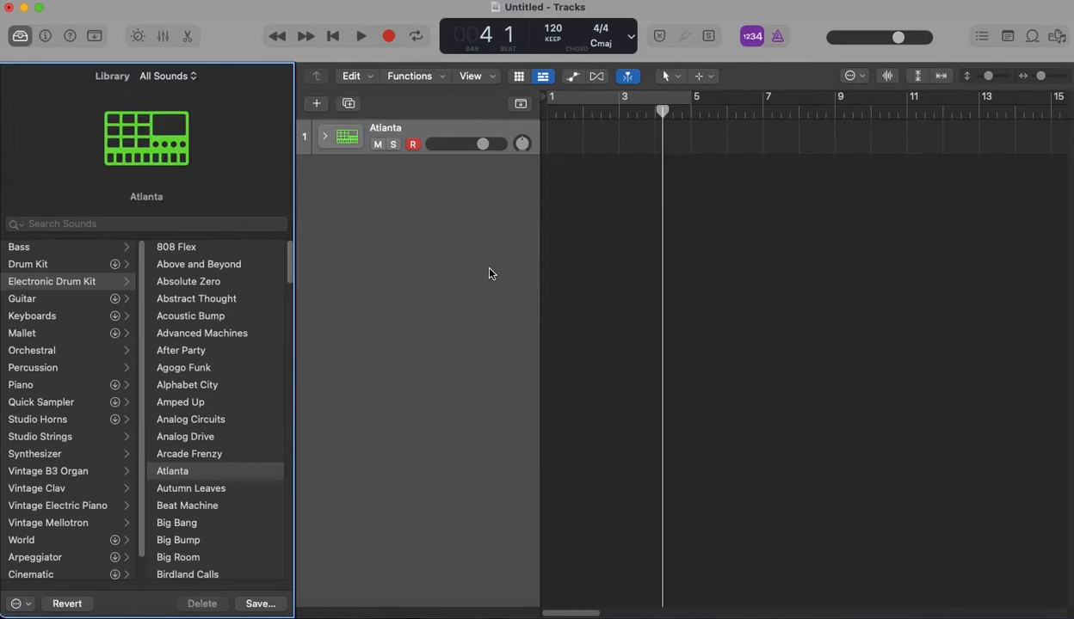
Step: Return the playhead to the project start and create a pattern region on the Atlanta track at bar 1
left_click(336, 36)
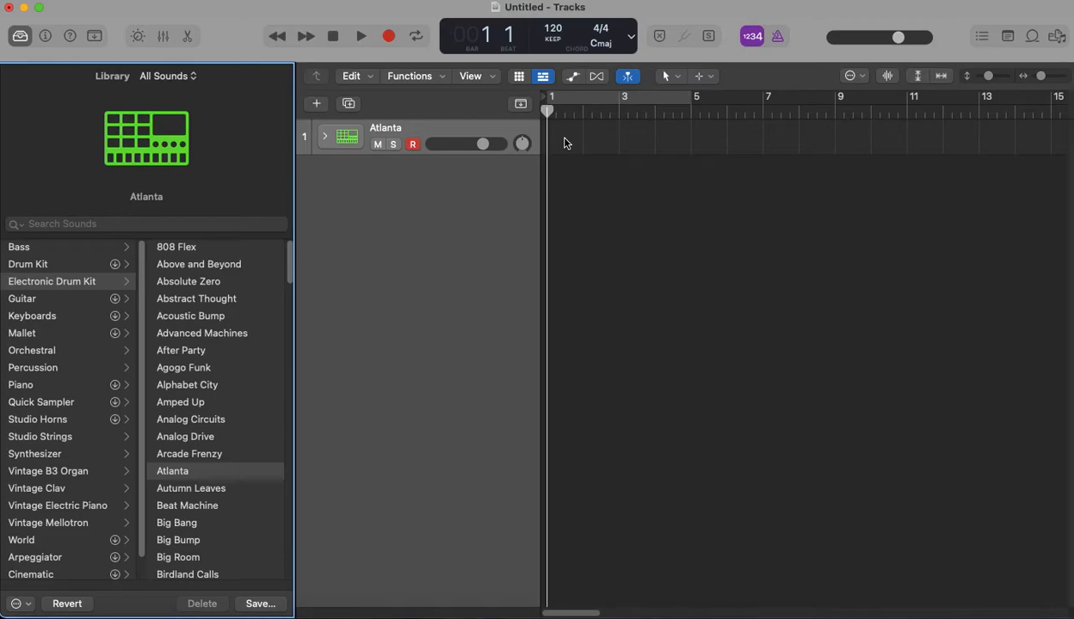
right_click(564, 143)
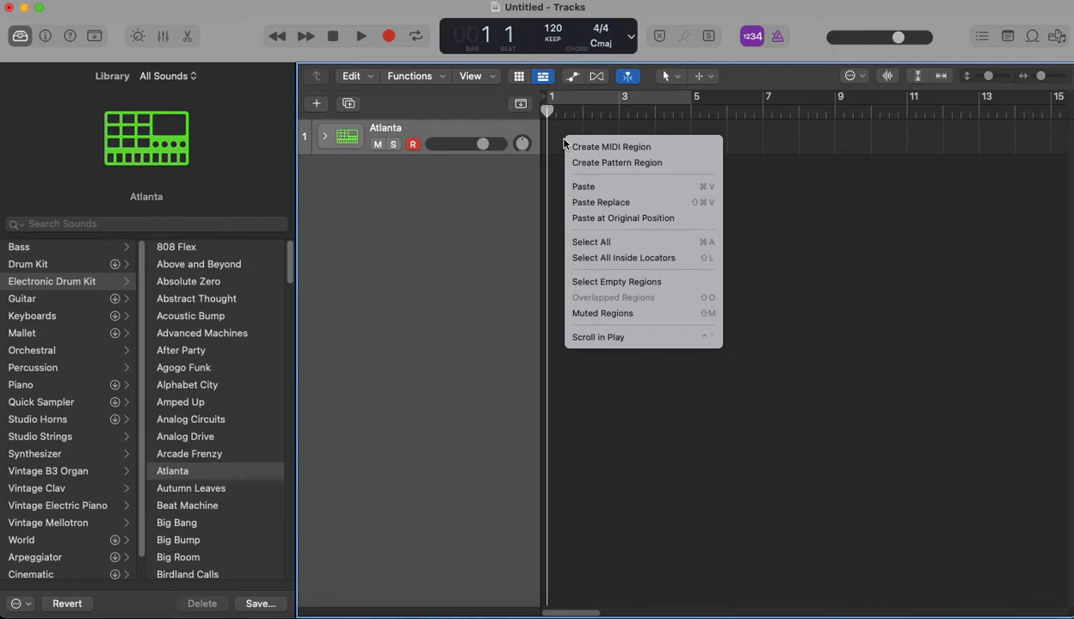
left_click(605, 164)
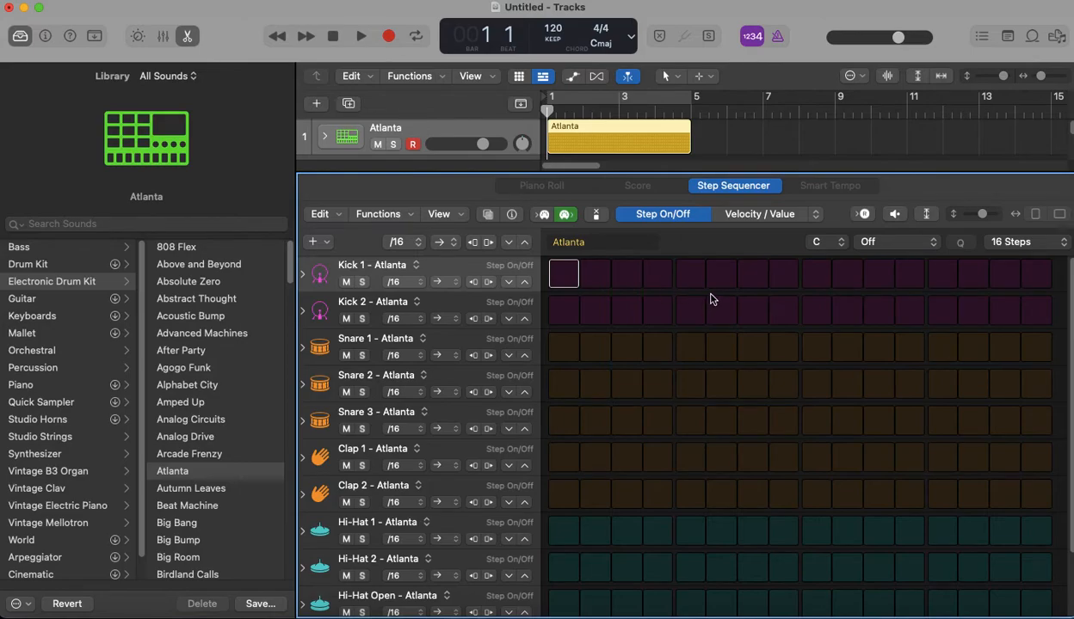
Step: Start the pattern preview and place Kick 1 hits on steps 1, 5, 9 and 13
left_click(896, 218)
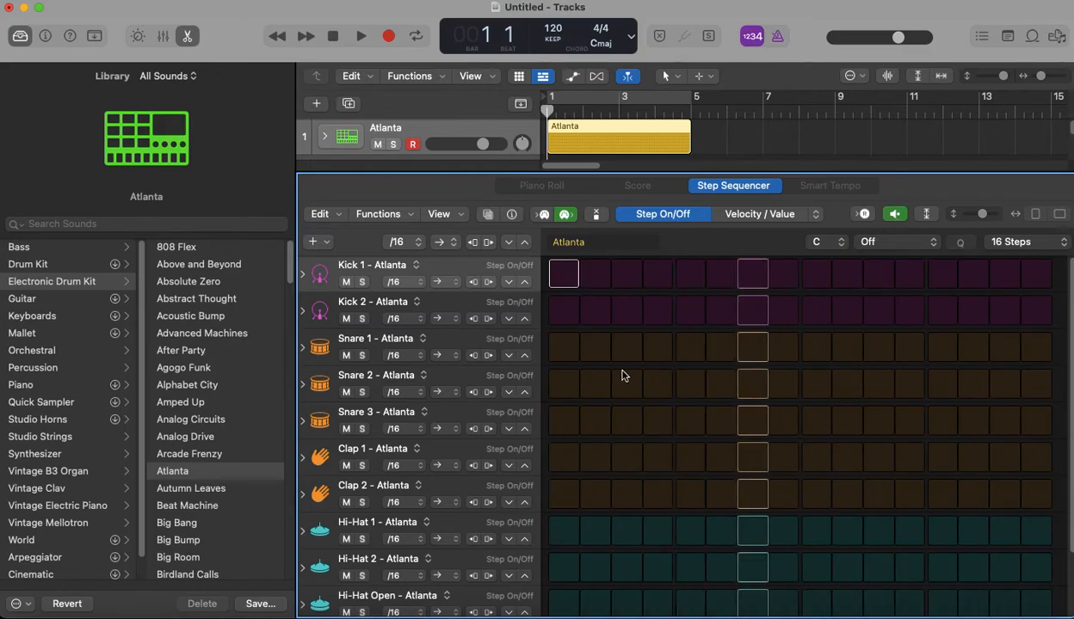
left_click(563, 274)
left_click(689, 275)
left_click(817, 275)
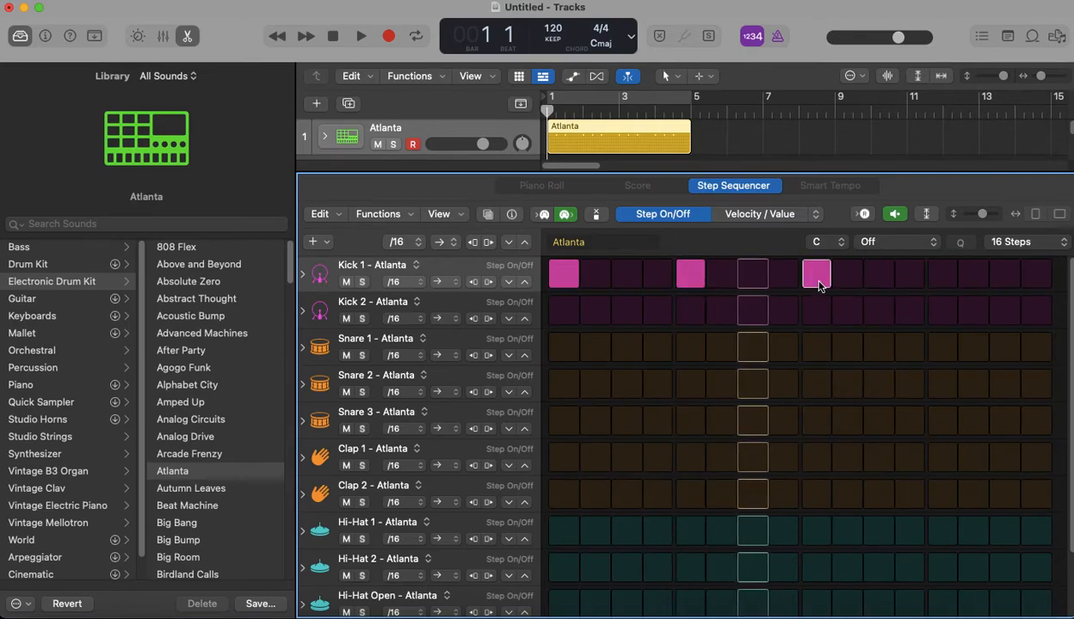
left_click(943, 275)
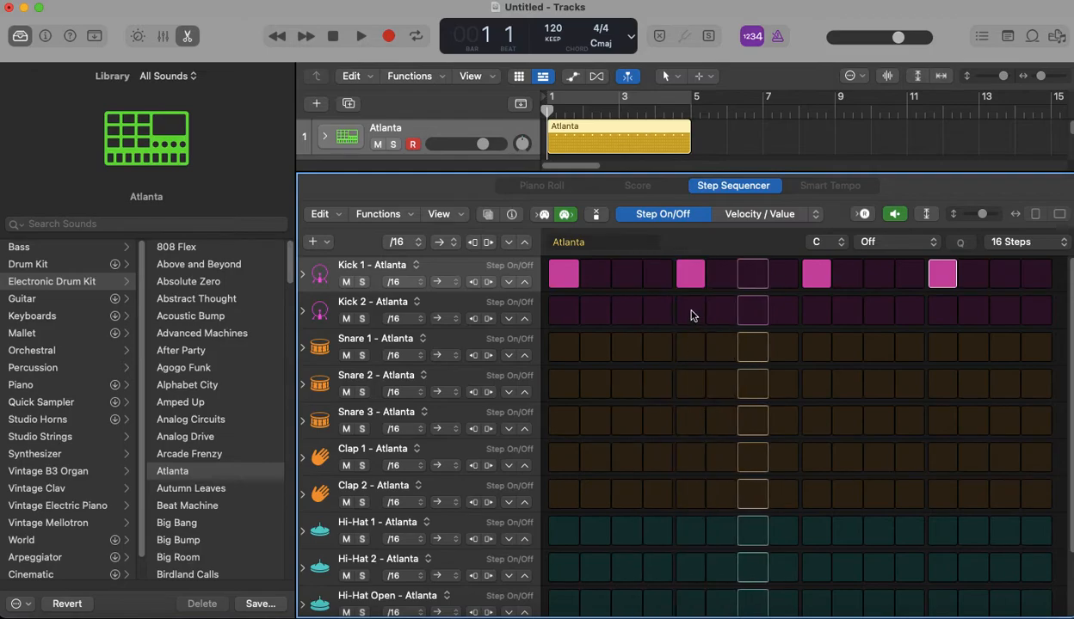
Step: Place Snare 1 hits on steps 5 and 13 and stop the pattern preview
left_click(690, 348)
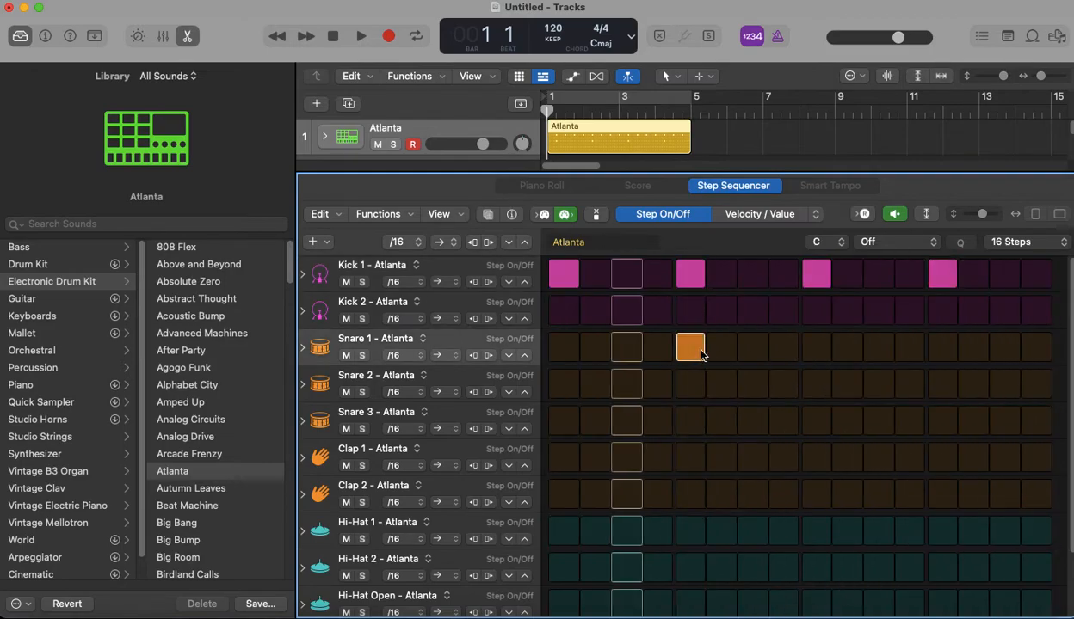
left_click(944, 349)
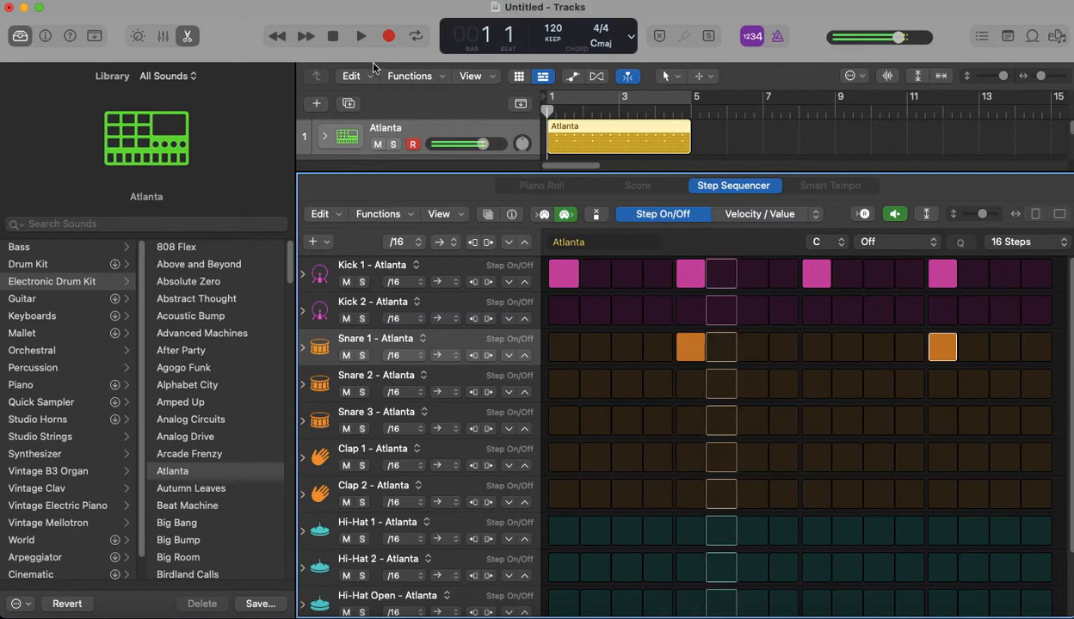
left_click(894, 218)
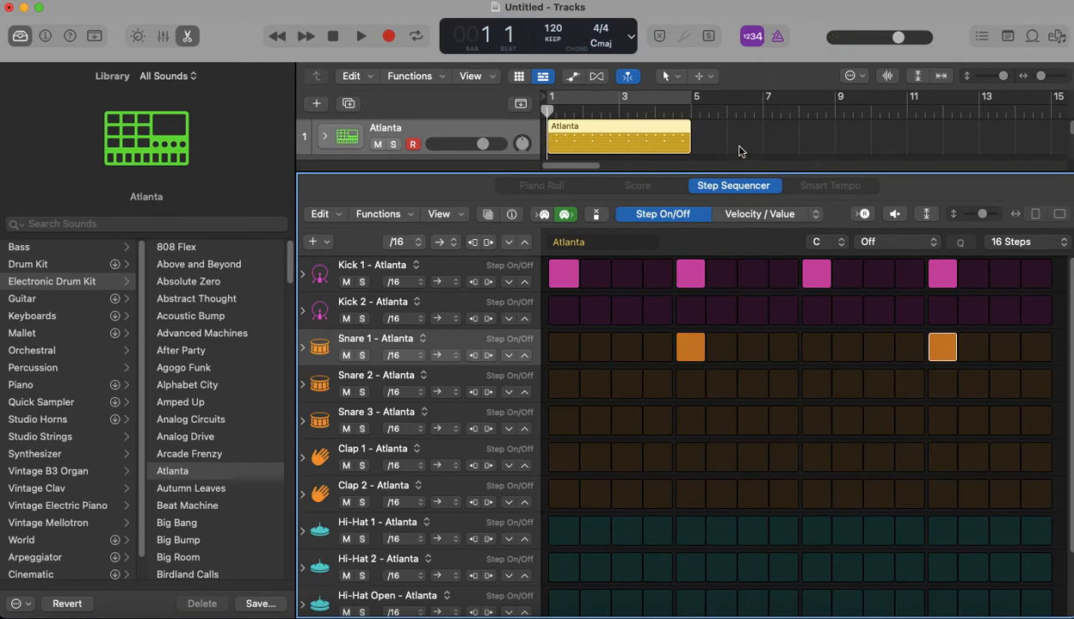
Step: Copy the Atlanta pattern region and paste the copy at bar 5 on the same track
left_click(582, 119)
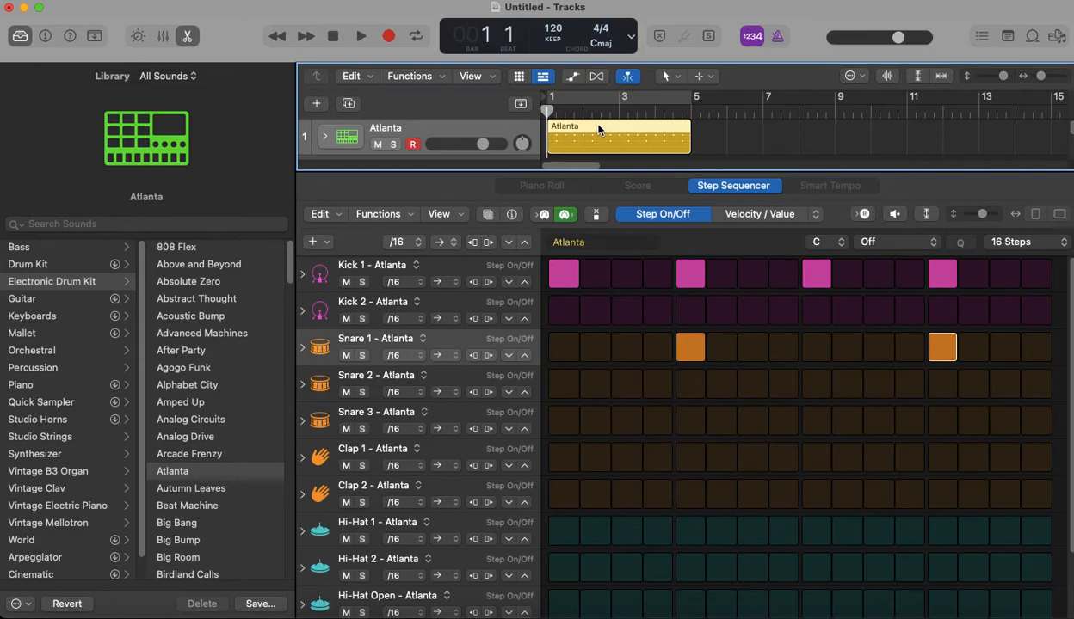
right_click(599, 128)
left_click(663, 129)
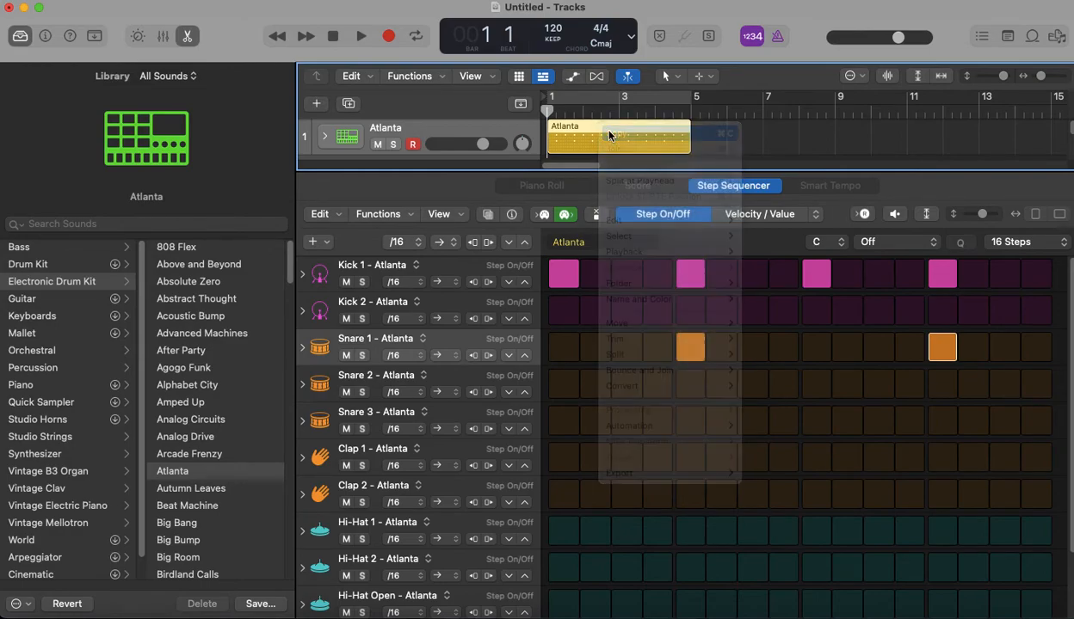
left_click(692, 112)
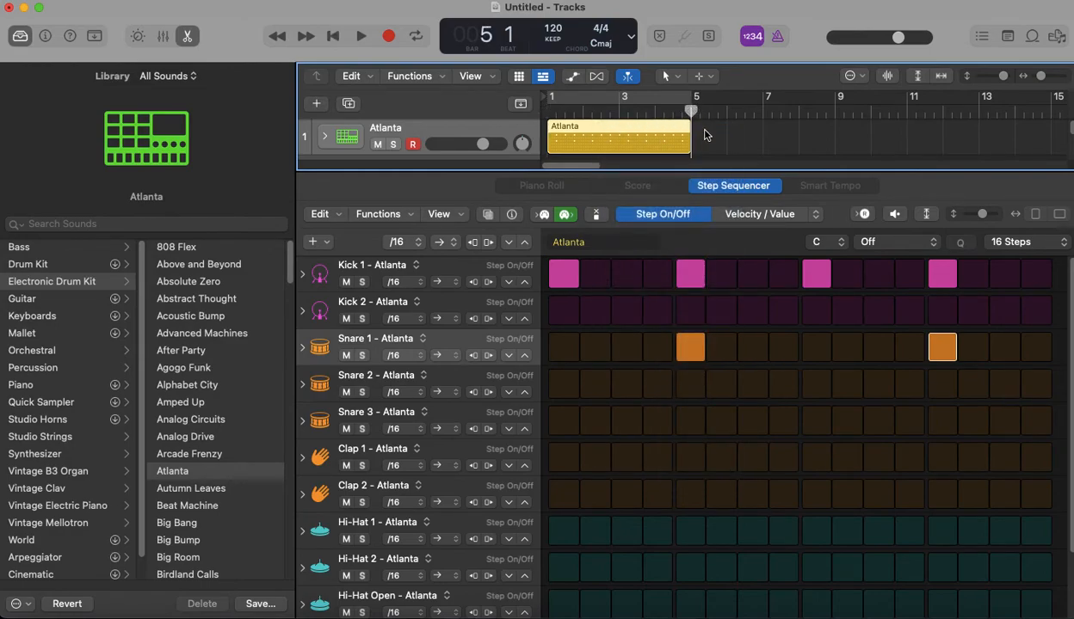
right_click(705, 135)
left_click(727, 176)
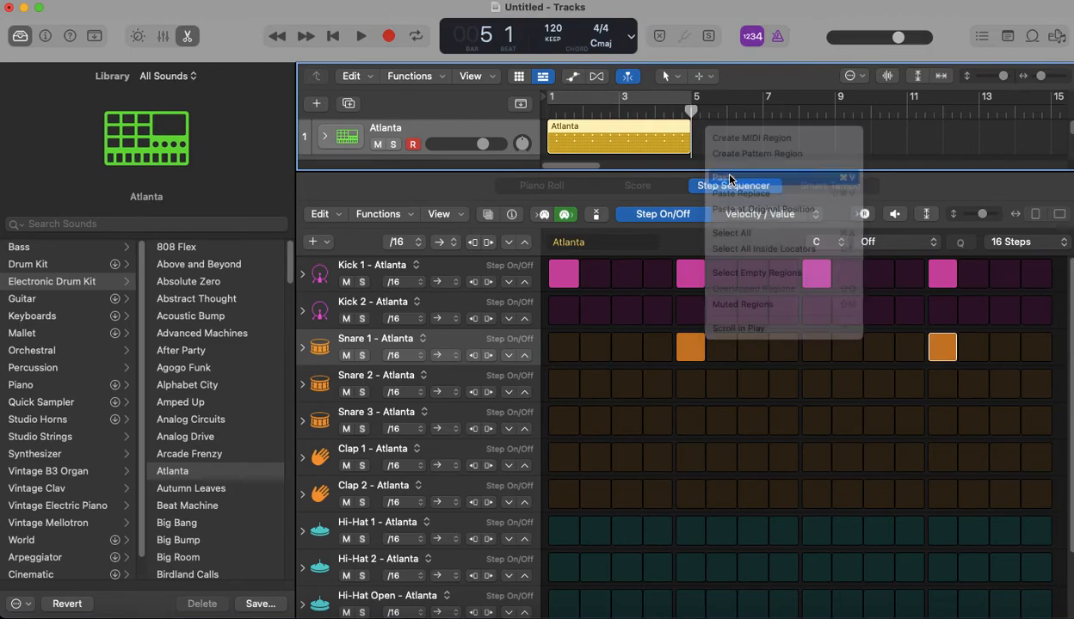
left_click(873, 132)
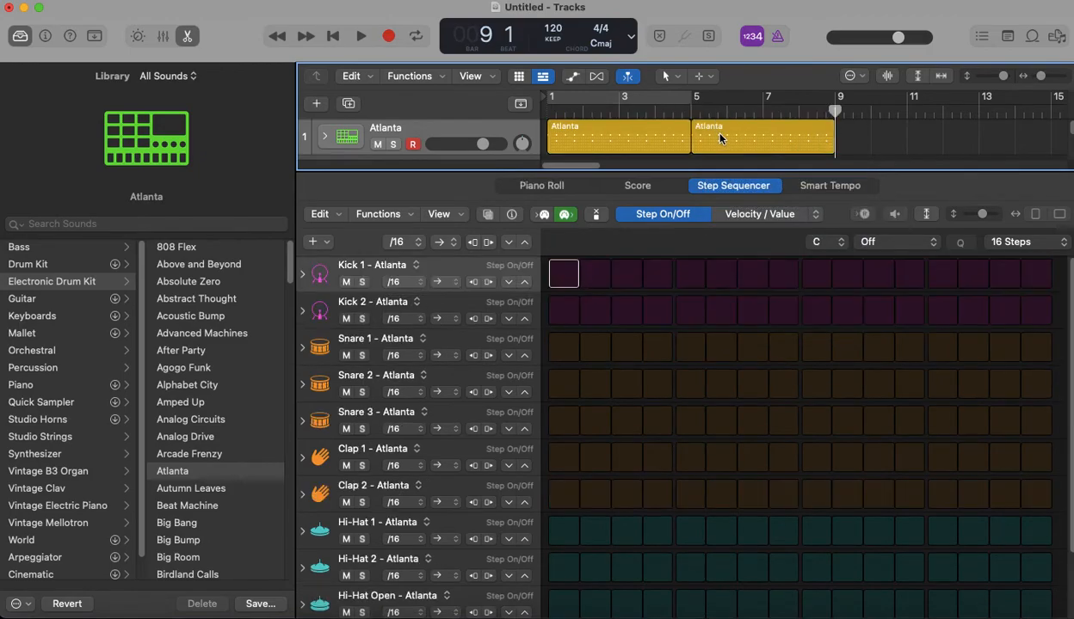
Step: In the second Atlanta region, place Hi-Hat 1 hits on steps 1, 3, 5, 7, 9, 11 and 13
left_click(720, 133)
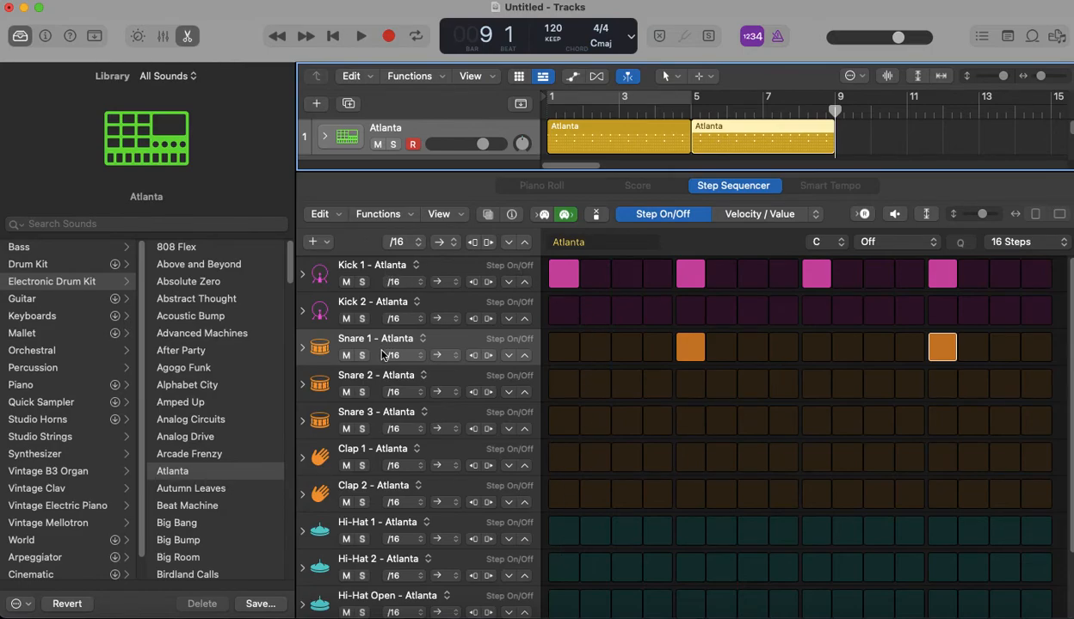
left_click(566, 533)
left_click(627, 534)
left_click(690, 533)
left_click(753, 534)
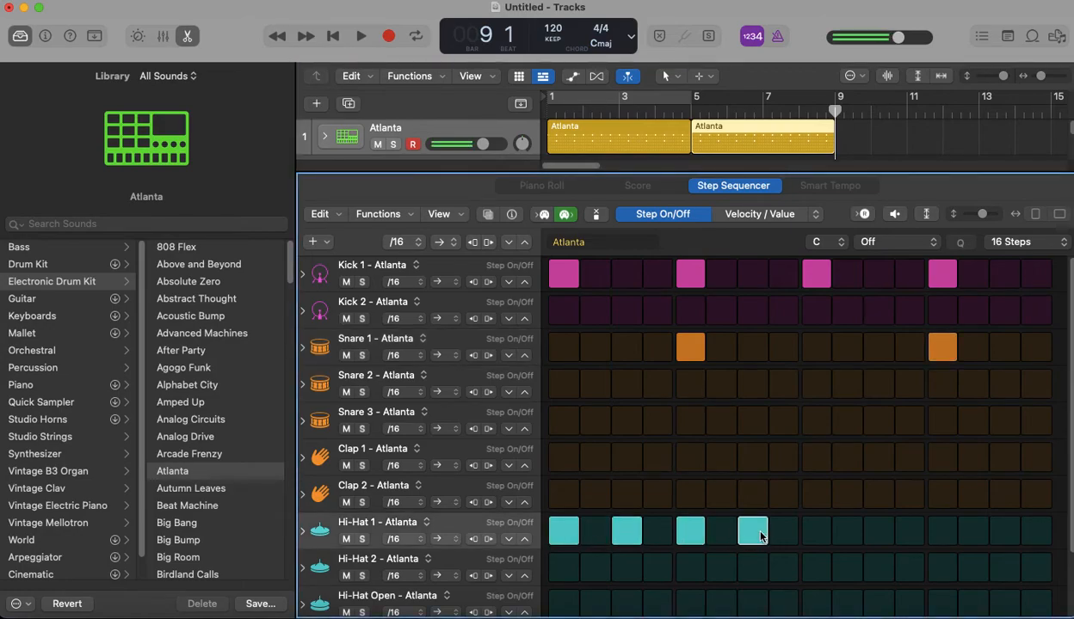
left_click(815, 532)
left_click(879, 532)
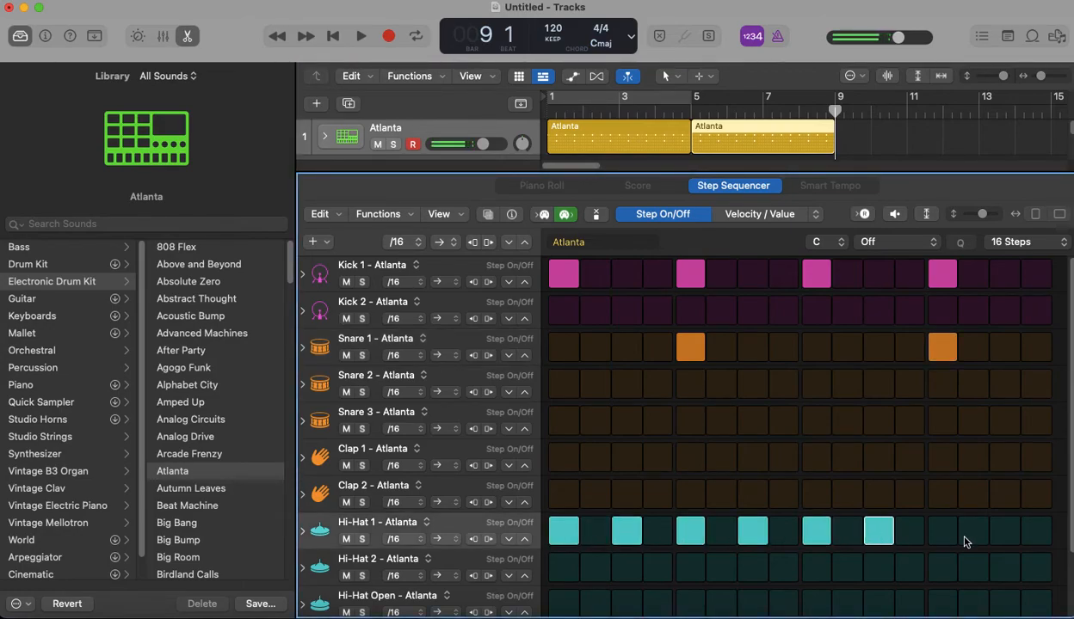
left_click(942, 531)
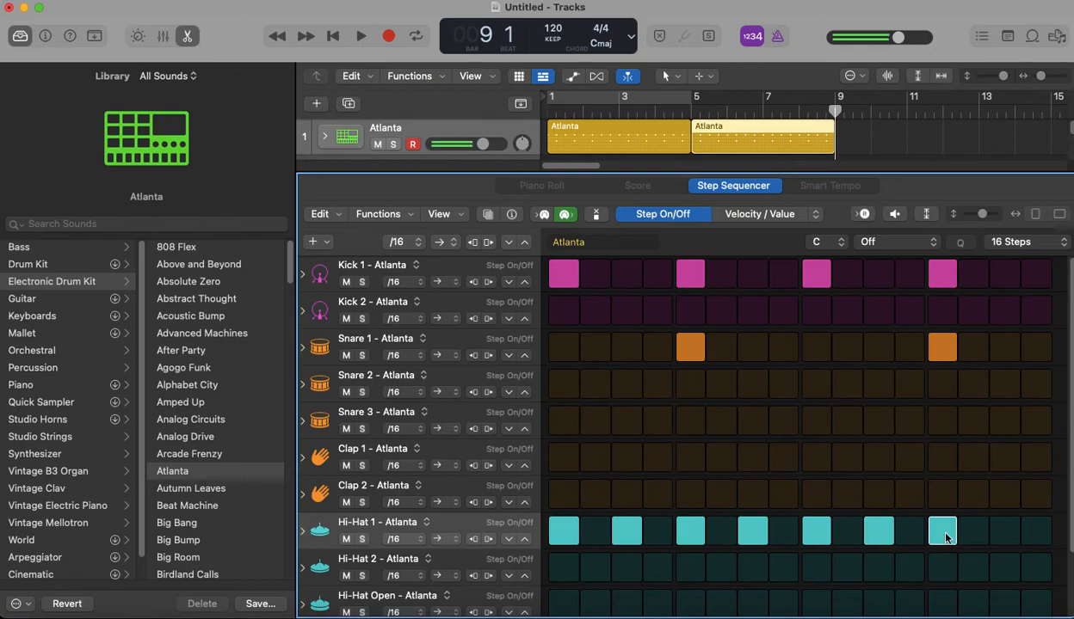
Step: Add a Hi-Hat Open hit on step 15 and preview the pattern
left_click(1000, 604)
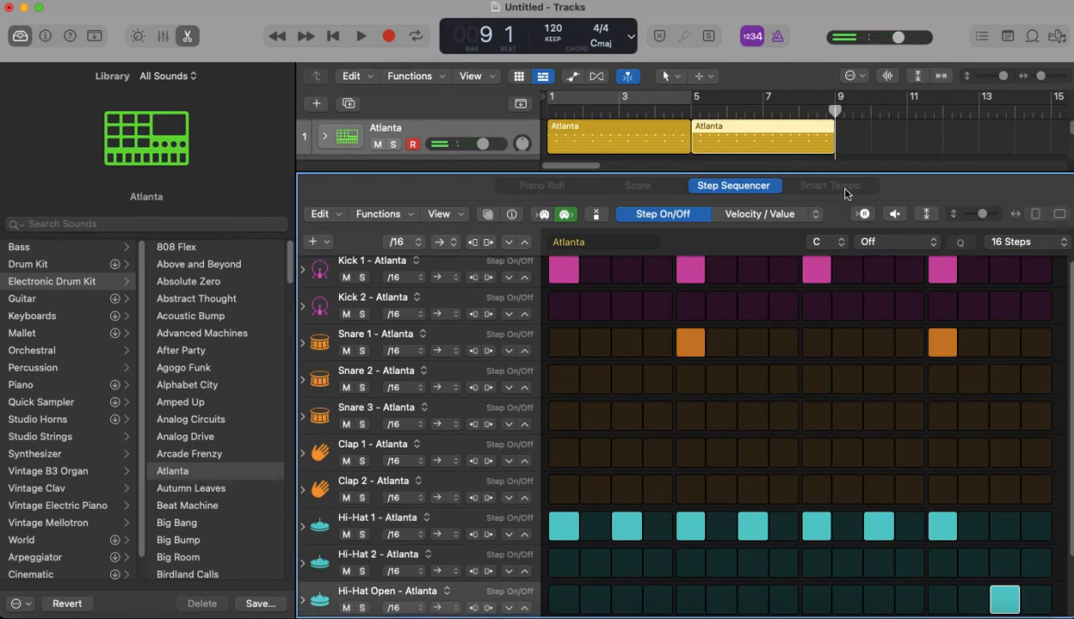
left_click(895, 215)
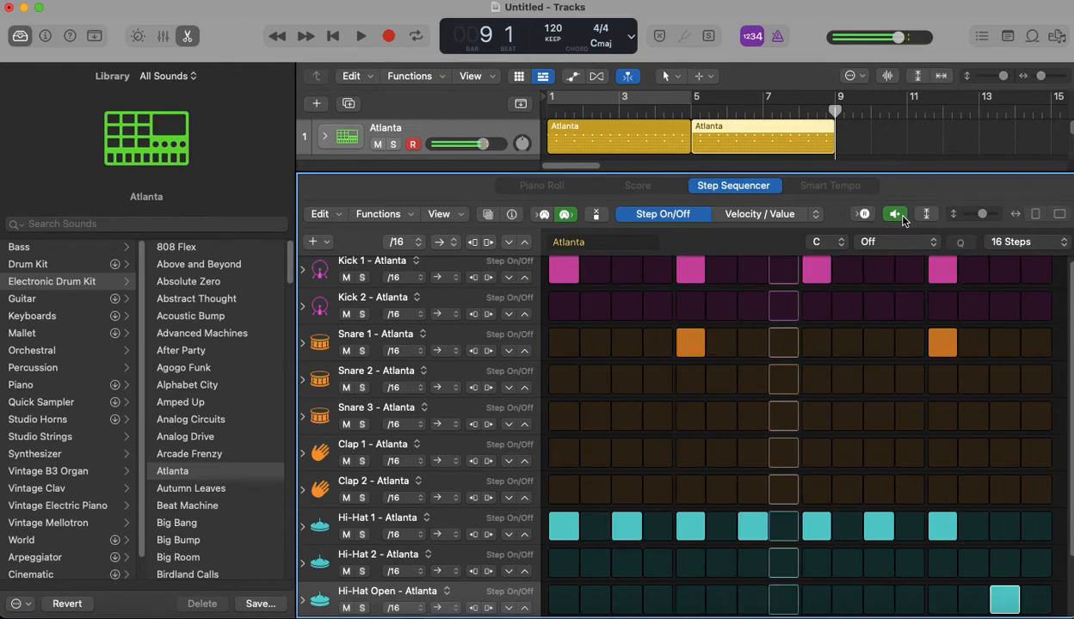
left_click(902, 216)
Step: Select the second Atlanta region and loop it out to bar 13
left_click(867, 140)
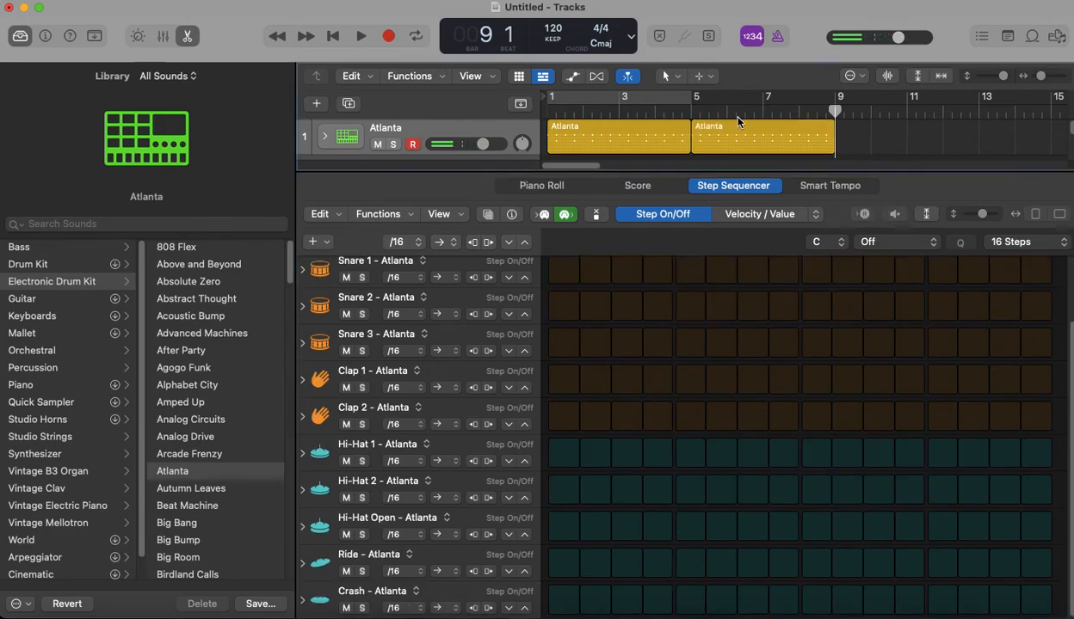
left_click(737, 121)
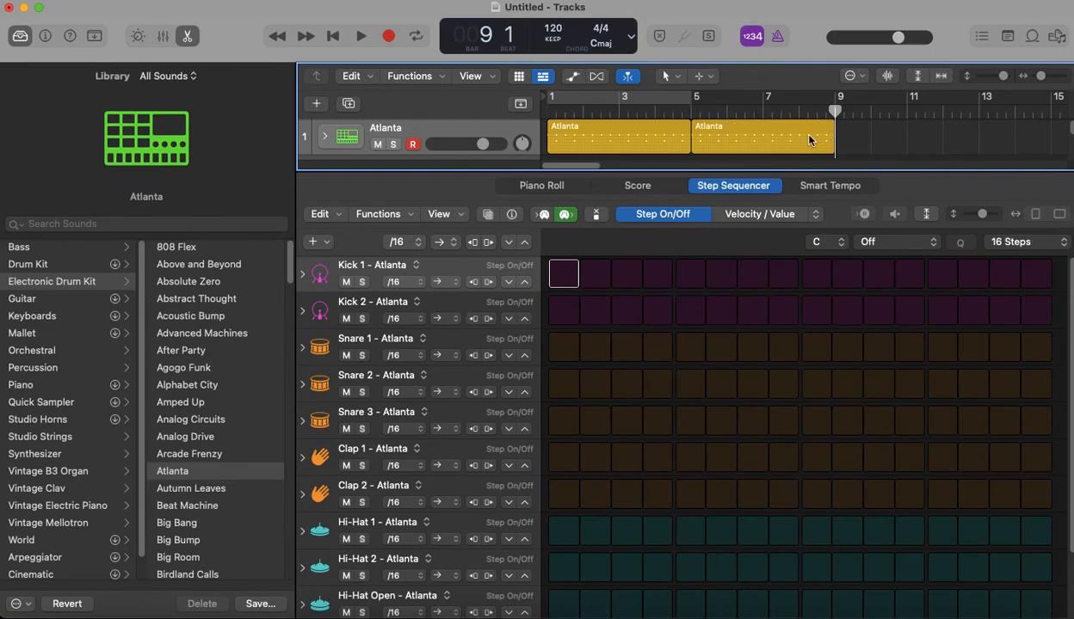
left_click(758, 125)
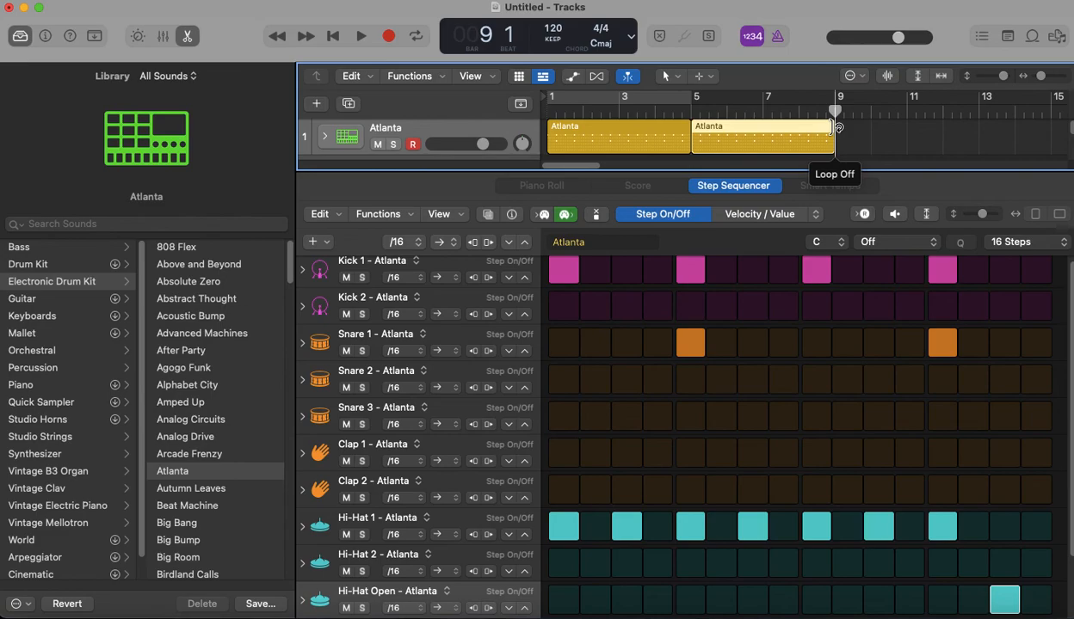
mouse_move(838, 127)
left_mouse_down()
mouse_move(1006, 134)
mouse_move(826, 133)
left_mouse_up()
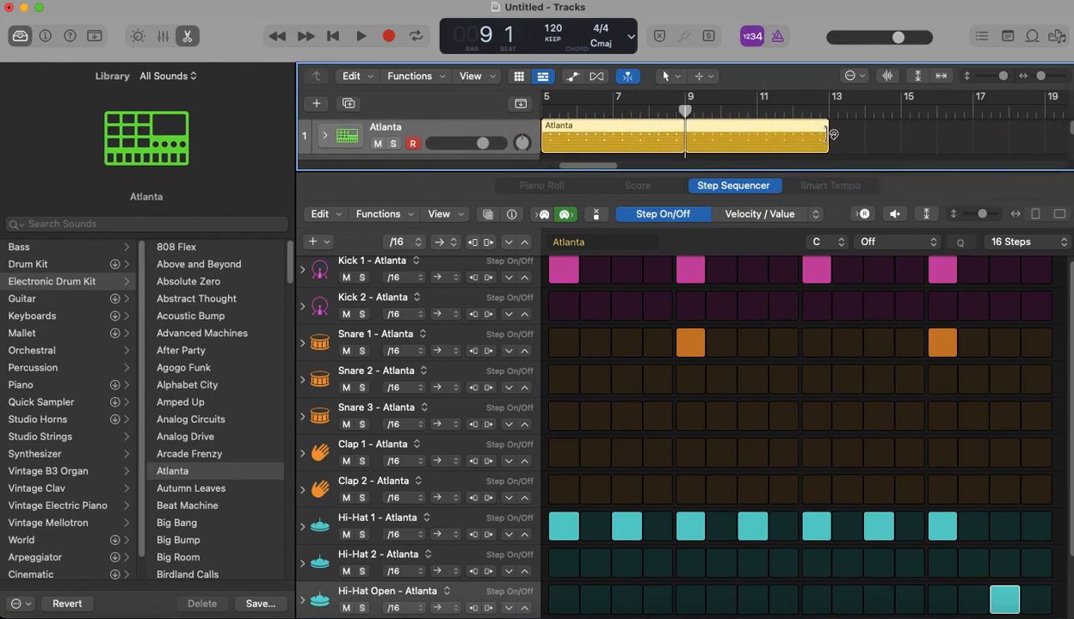